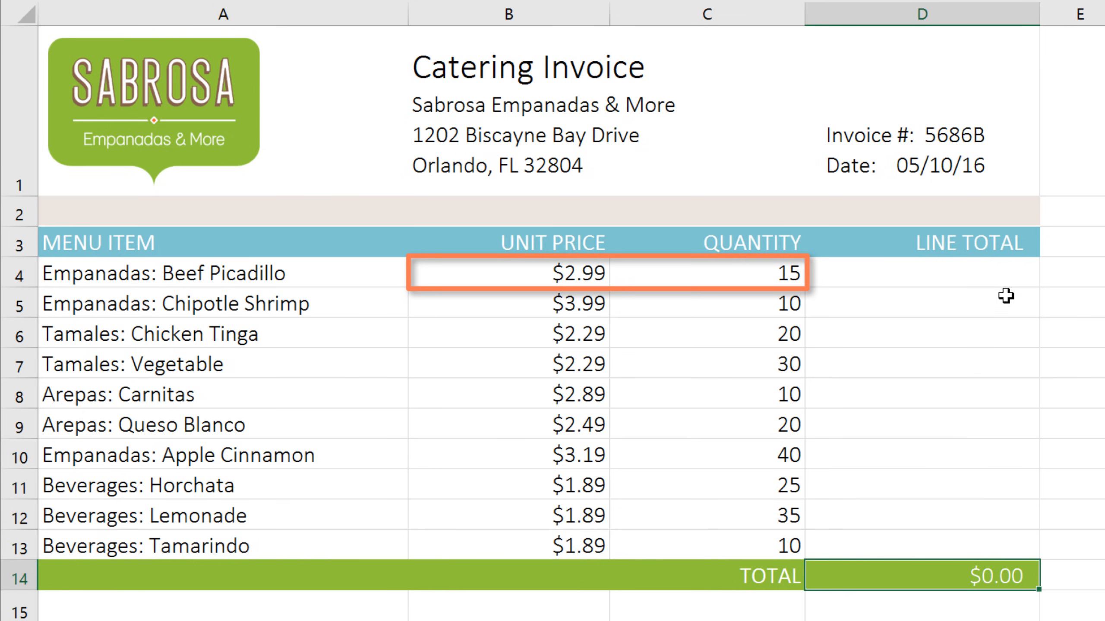
Calculate the first line total in D4 with =B4*C4 and fill the formula down to D13
click(920, 275)
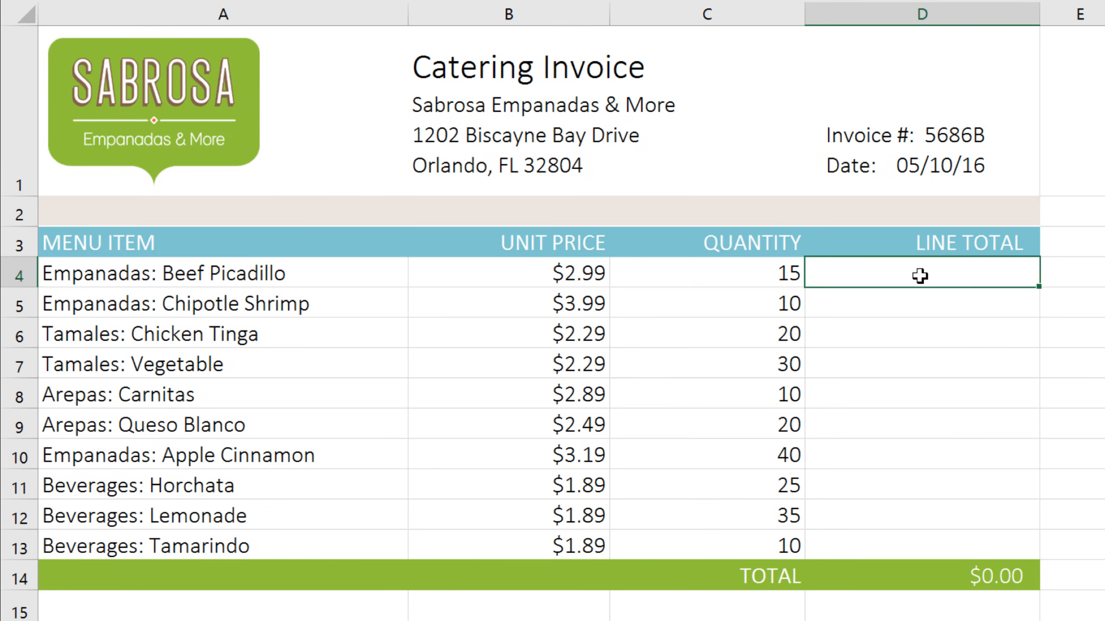
text(=)
click(534, 274)
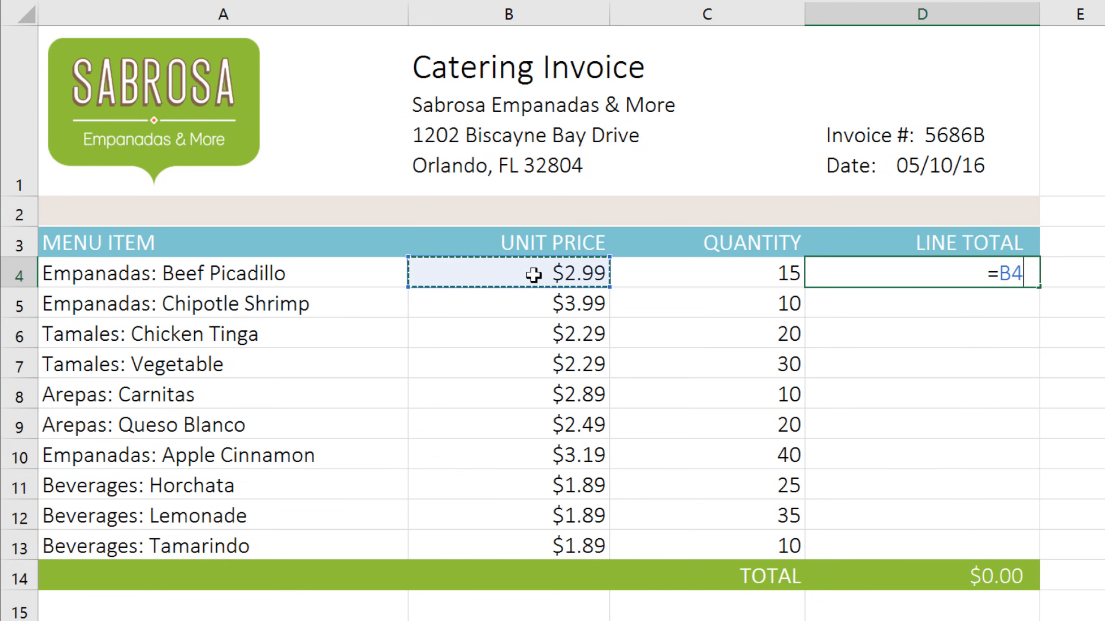
text(*)
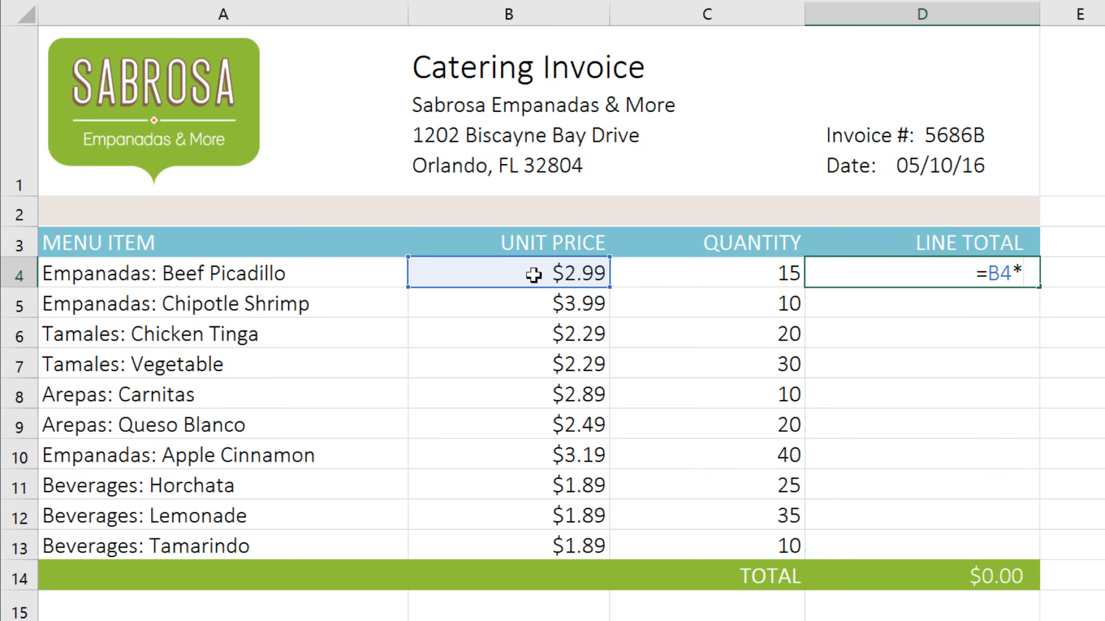
click(641, 274)
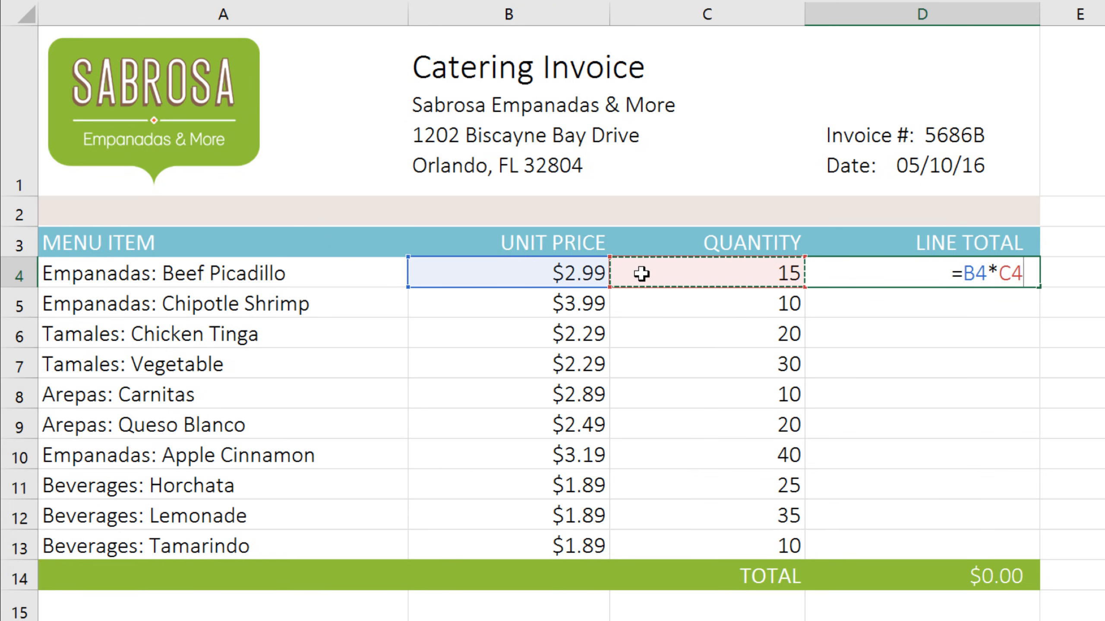
key(Return)
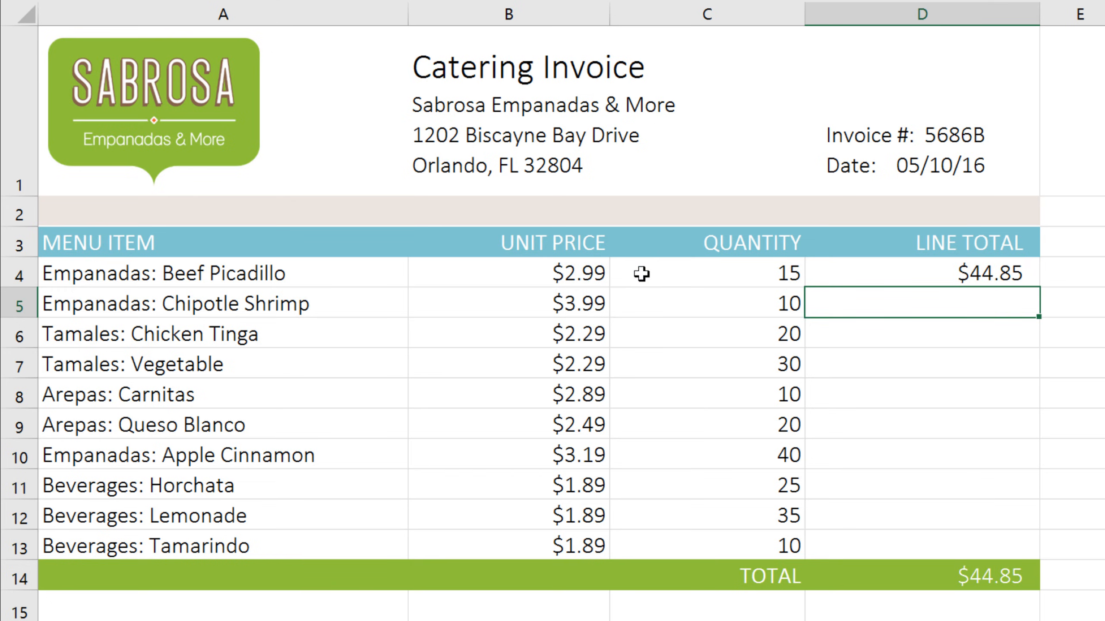
click(840, 273)
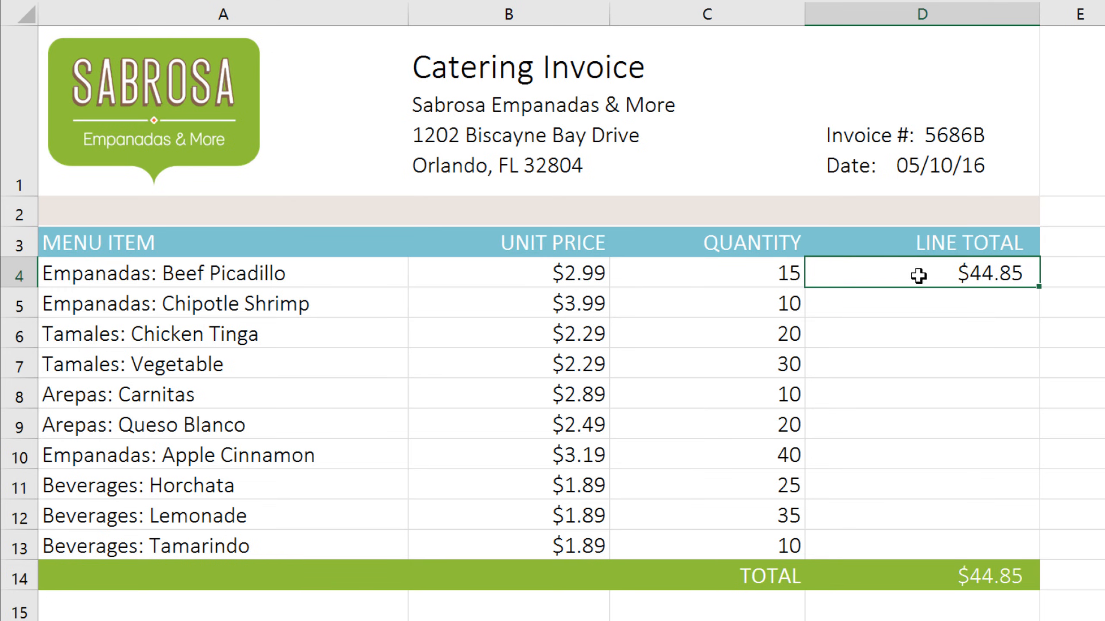
drag(1040, 287, 1034, 550)
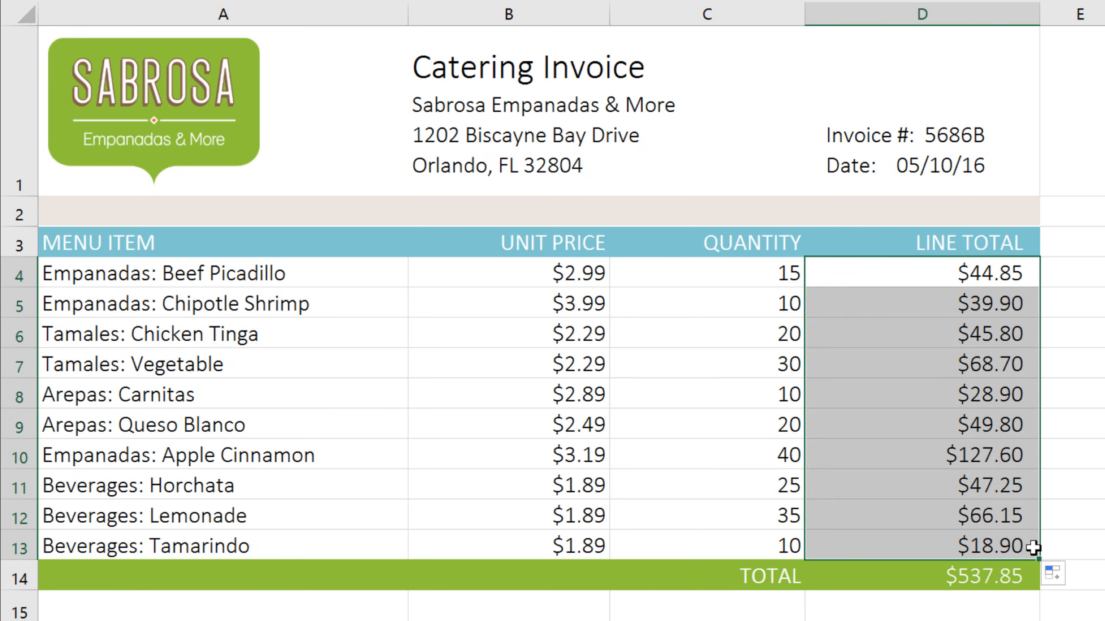
Inspect the line total formulas in D4 through D7 to compare the cell references used in each row
double_click(1034, 306)
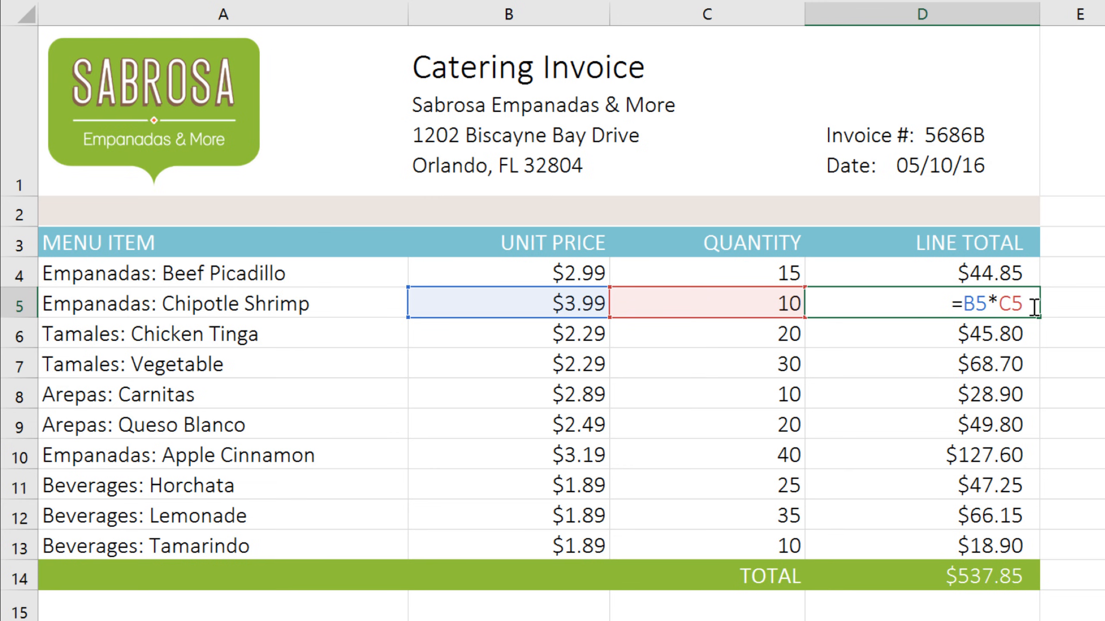
double_click(1034, 334)
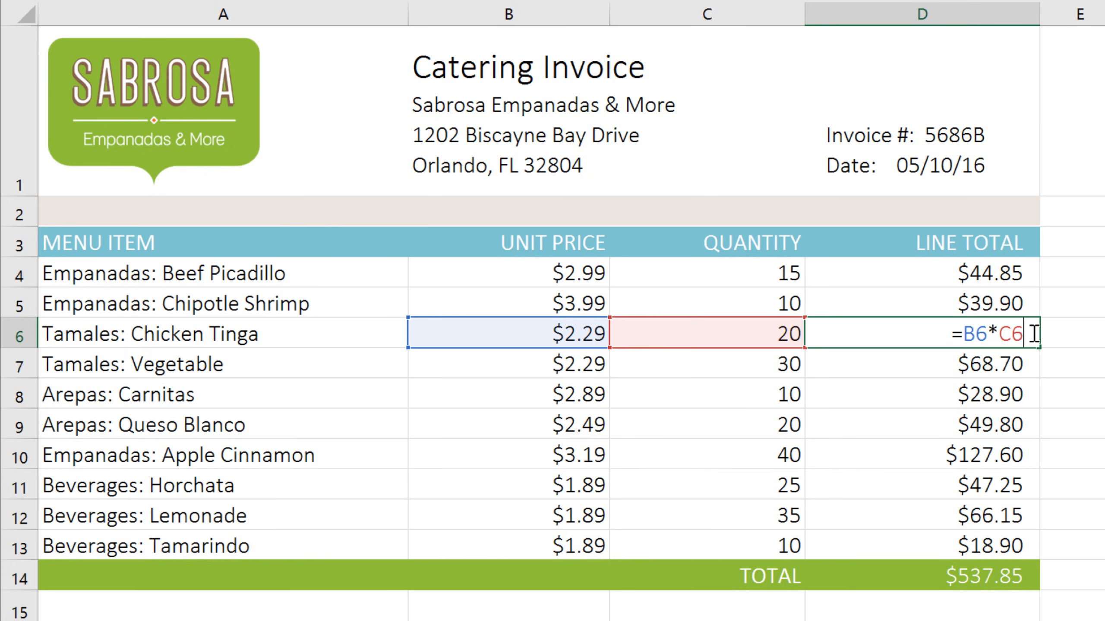
double_click(1037, 364)
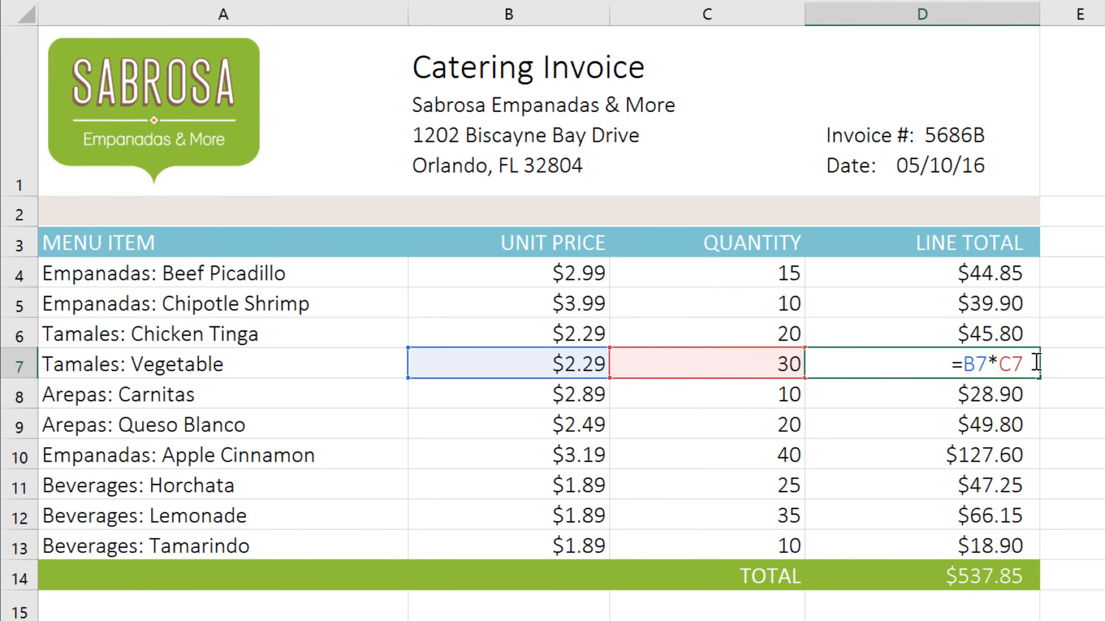
double_click(1036, 277)
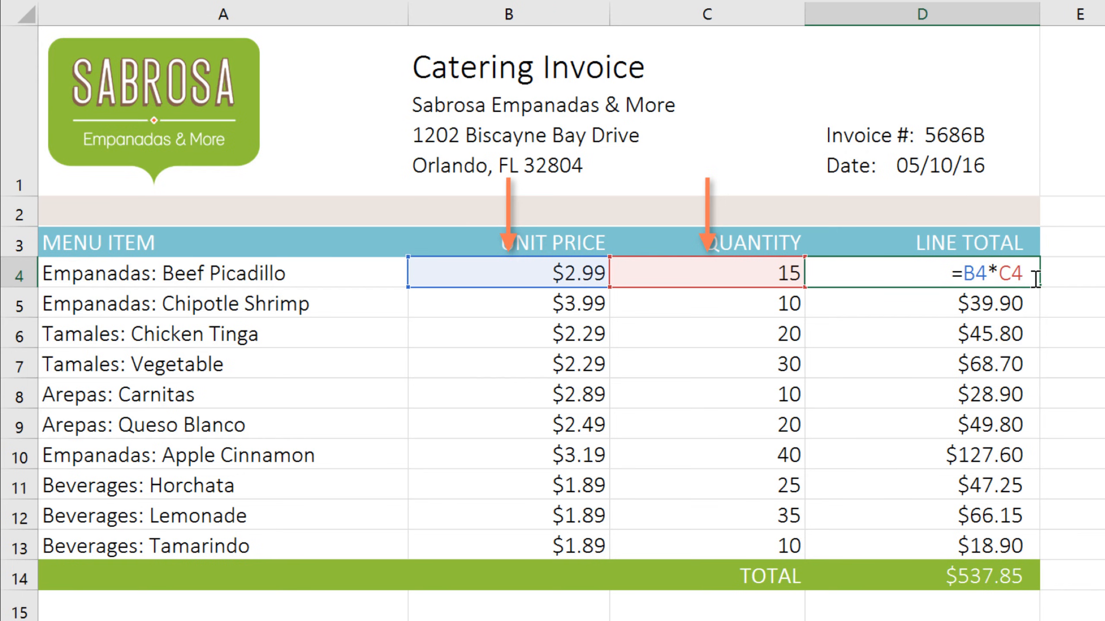
key(Return)
text(=B5*C5)
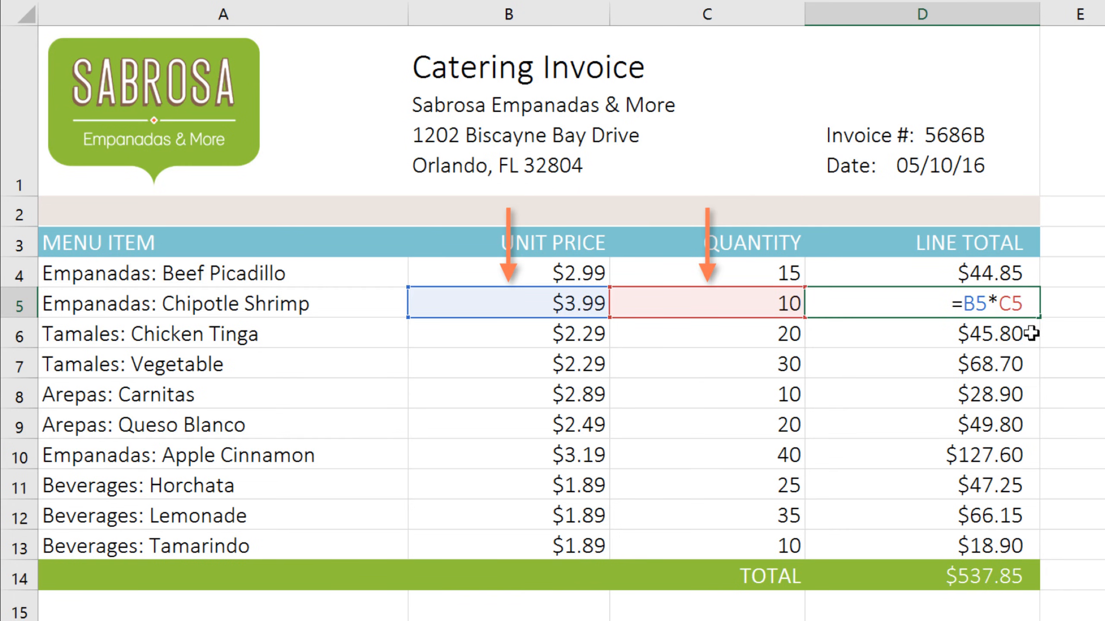
key(Return)
text(=B6*C6)
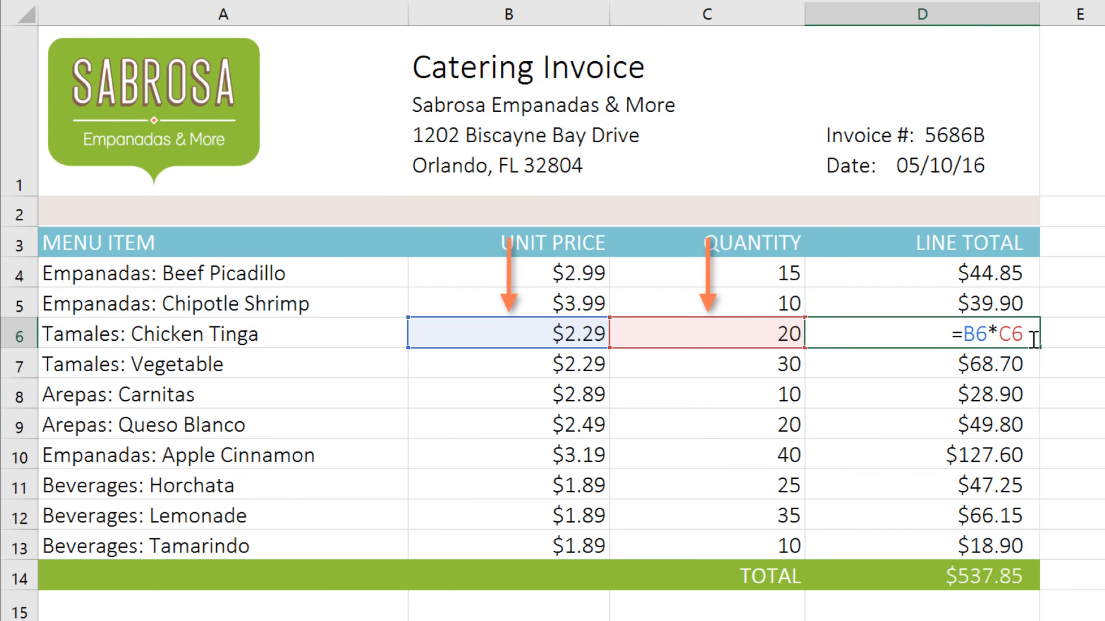
key(Return)
text(=B7*C7)
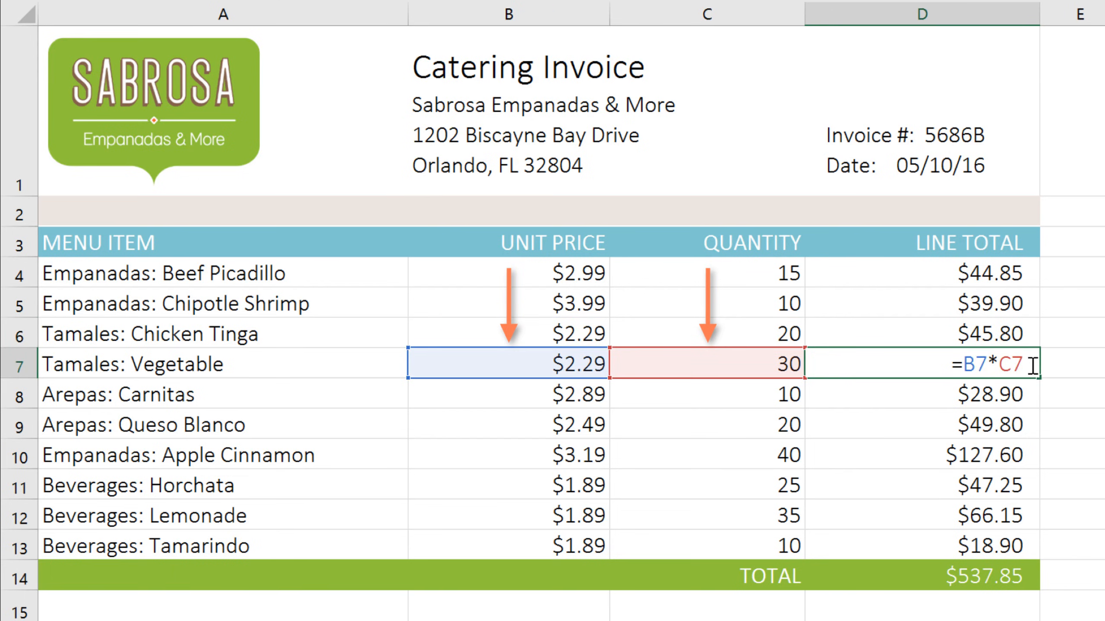
key(Return)
text(=B8*C8)
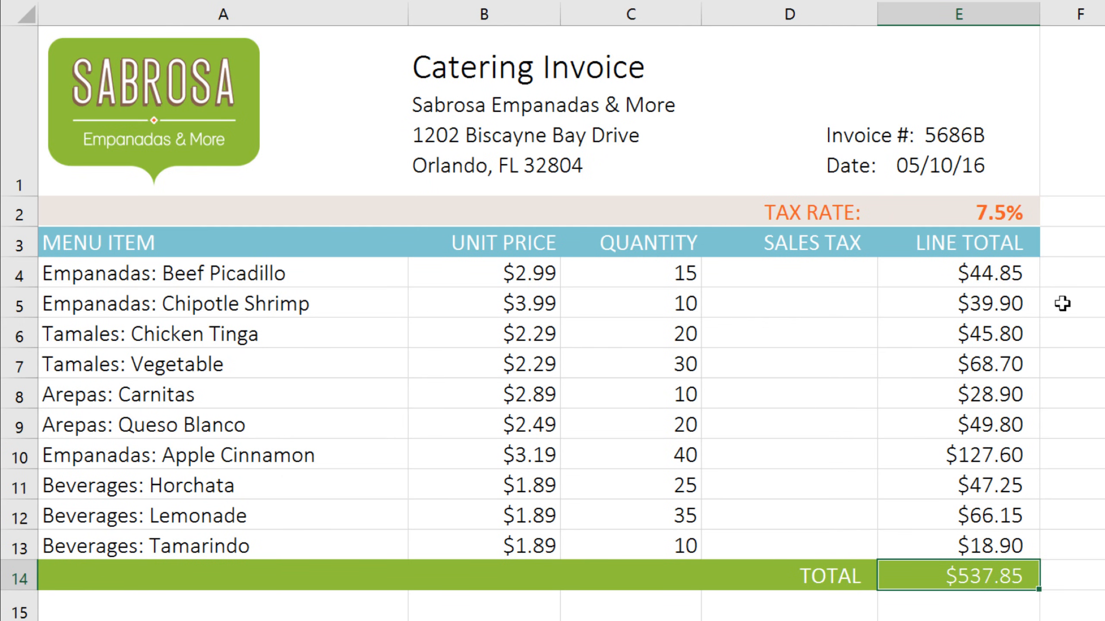
Calculate the first item's sales tax in D4 with =(B4*C4)*E2 and fill the formula down to D13
click(768, 273)
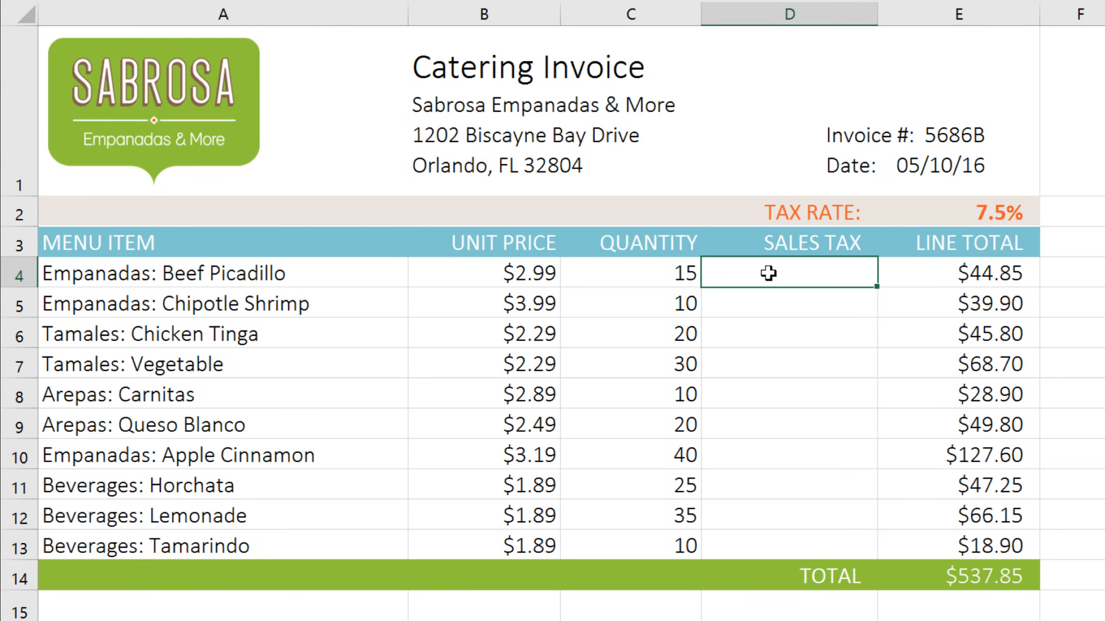
text(=()
click(485, 273)
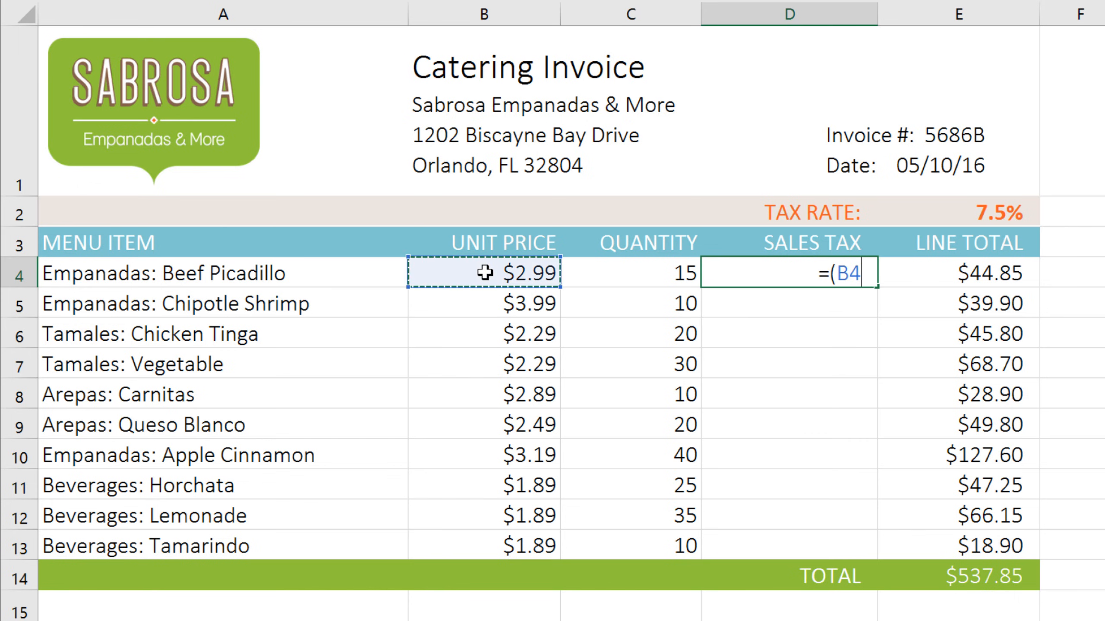
text(*)
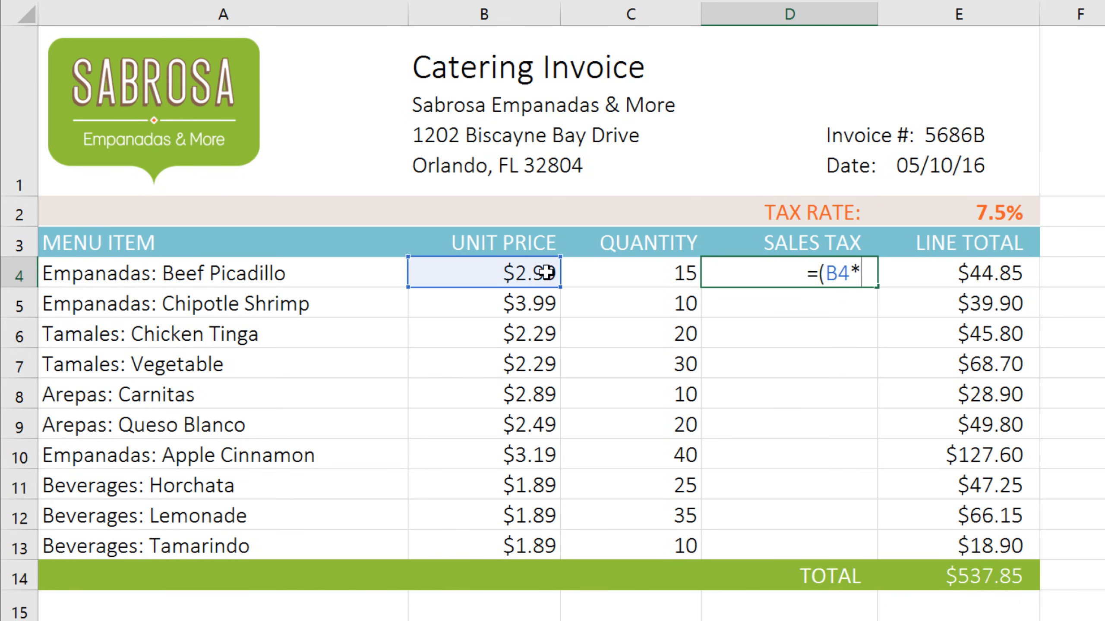
click(577, 273)
text())
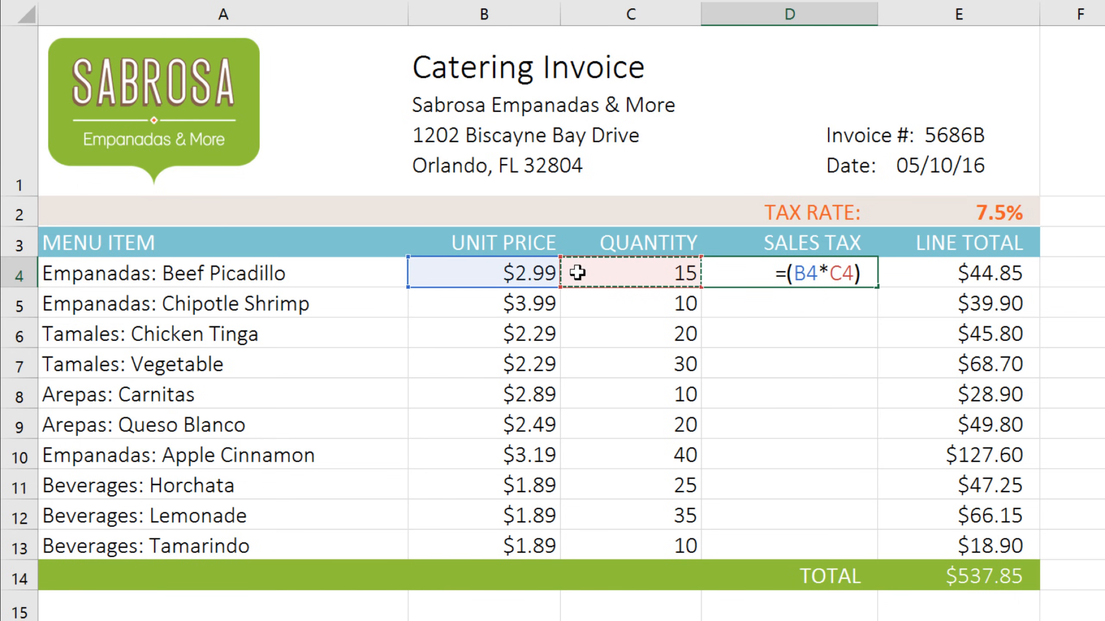
text(*)
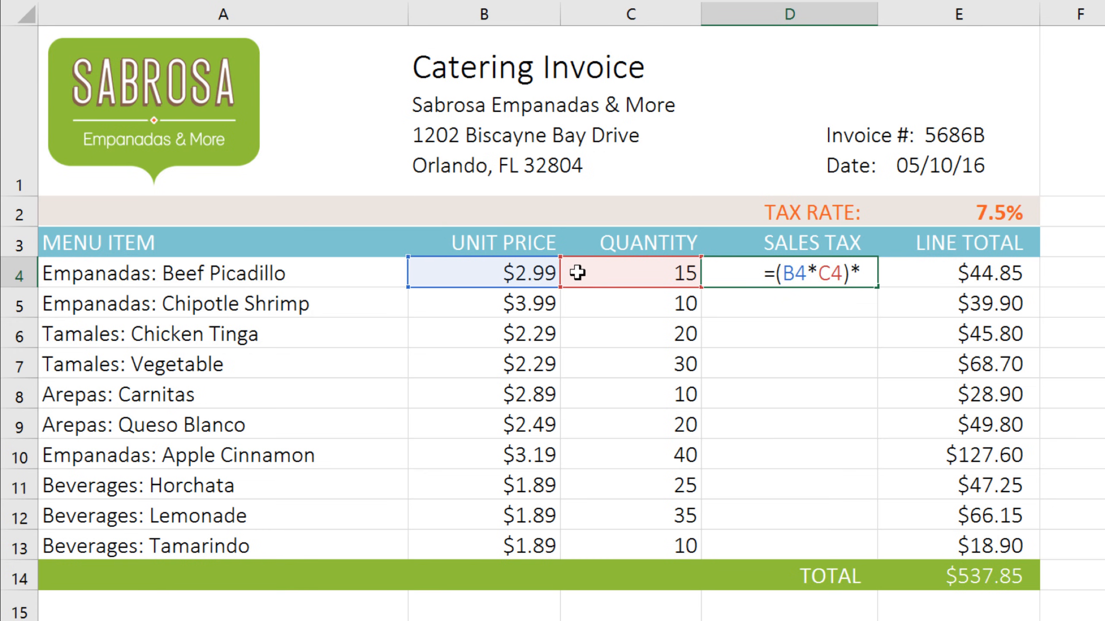
click(941, 213)
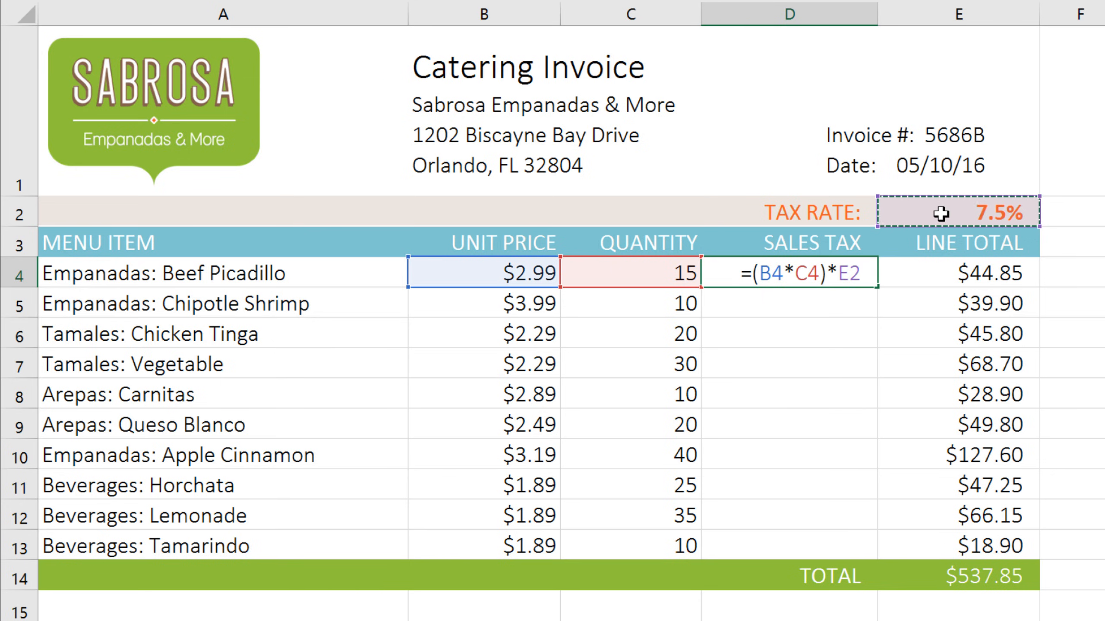
key(Return)
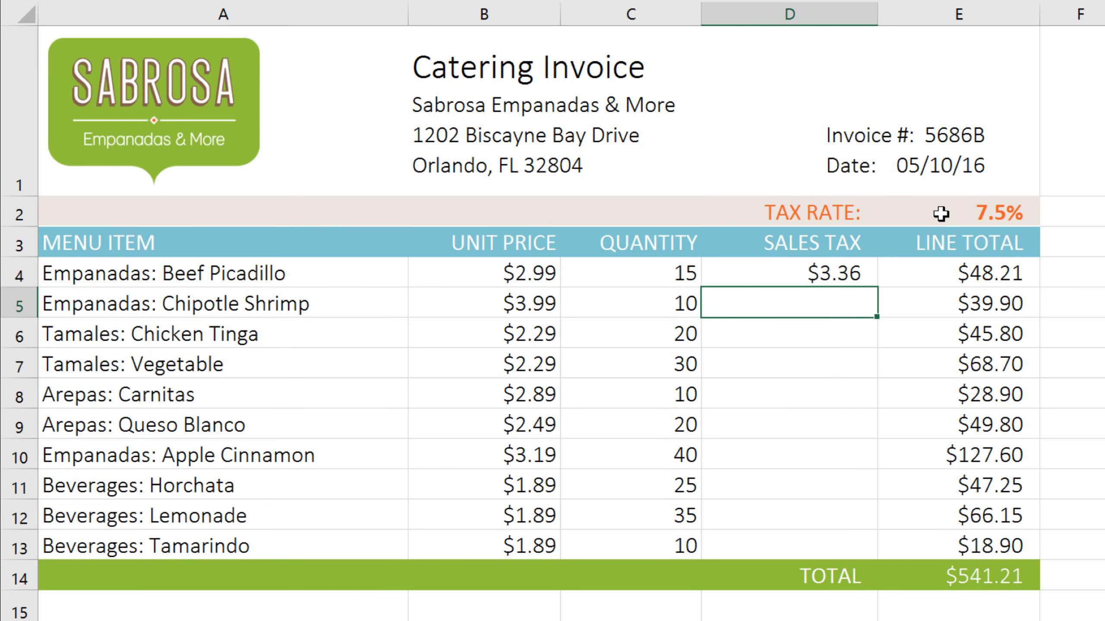
click(850, 272)
drag(873, 286, 868, 555)
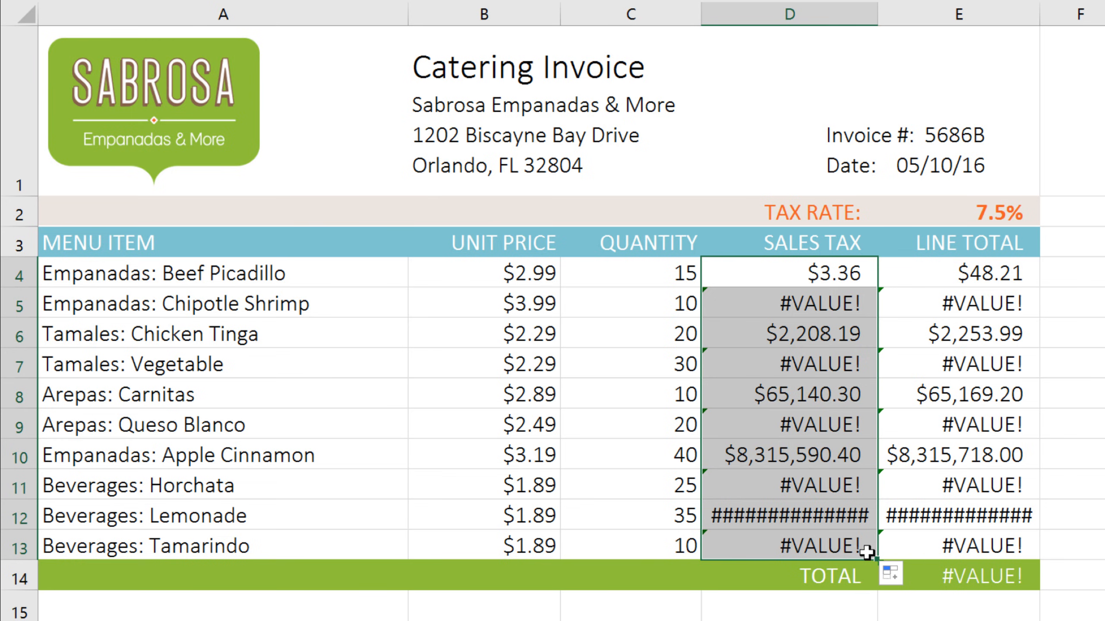
Inspect the sales tax formulas from D4 down to D7, checking which cell each uses for the tax rate
double_click(870, 278)
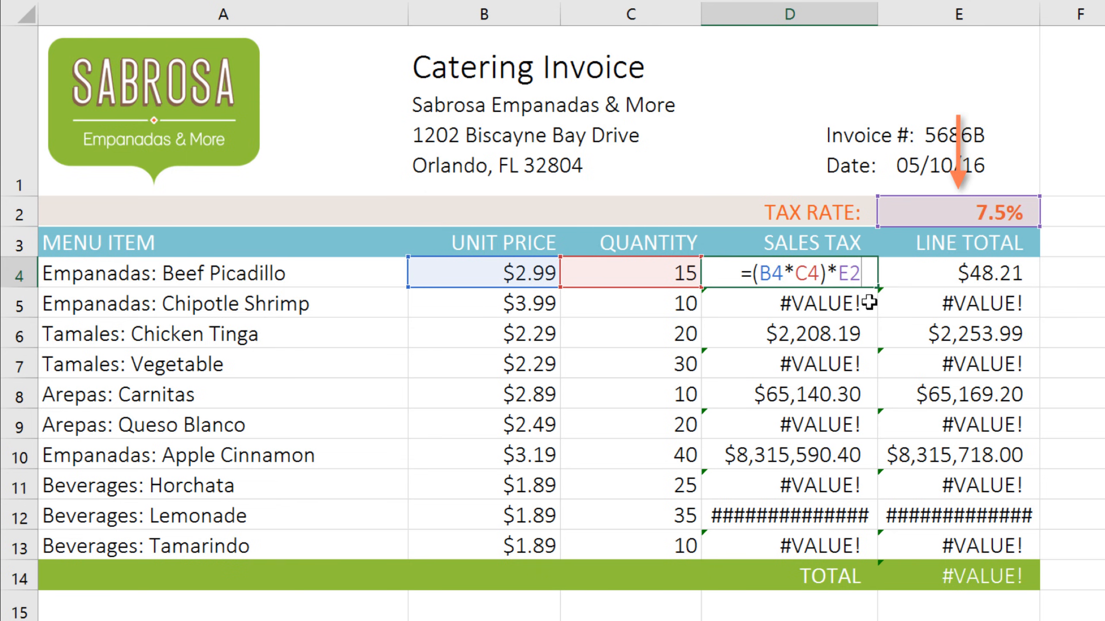
key(Return)
double_click(870, 304)
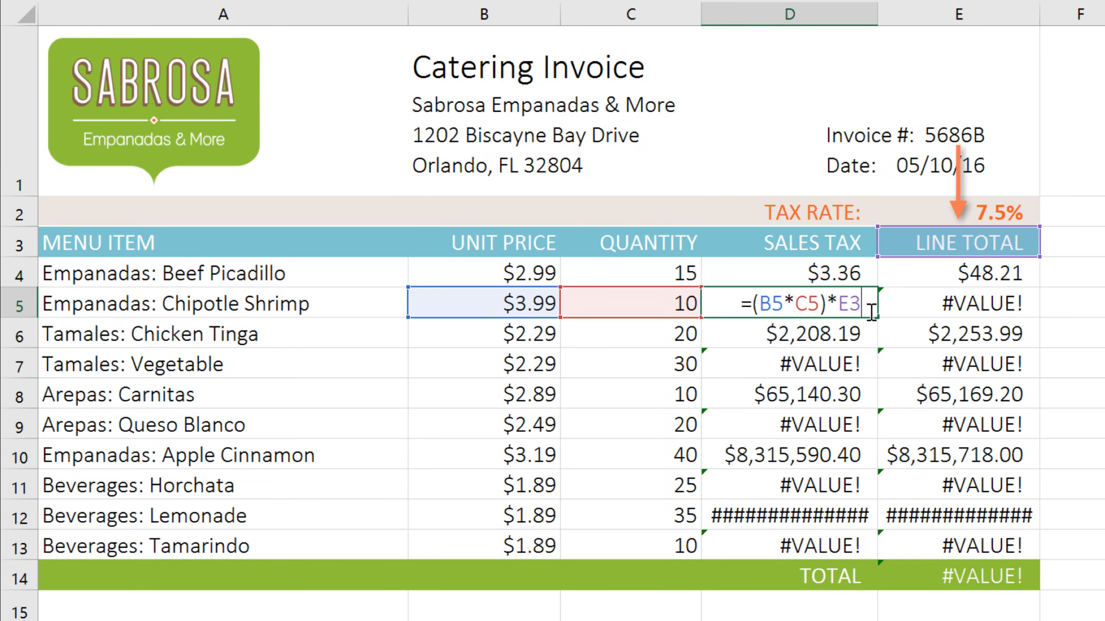
key(Return)
double_click(871, 334)
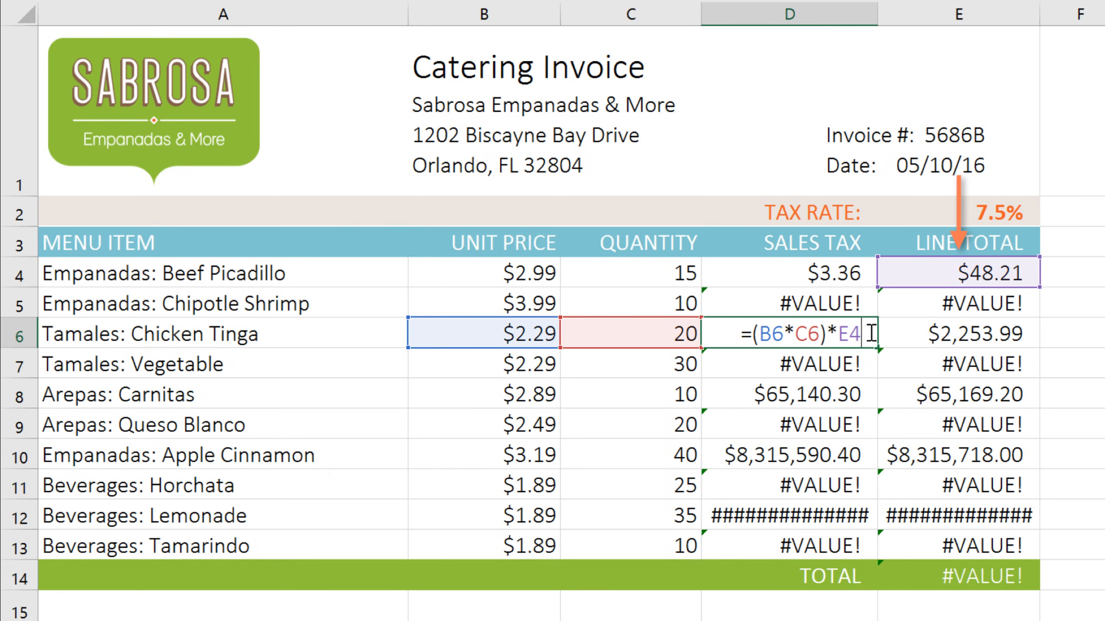
key(Return)
double_click(871, 364)
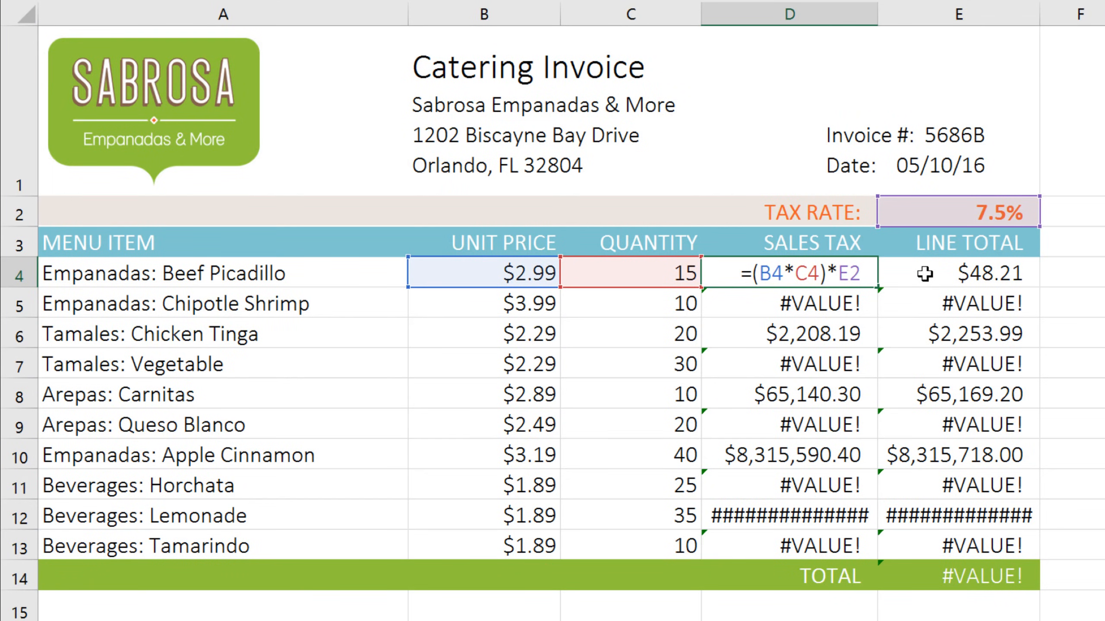
Make the tax rate reference absolute in D4, giving =(B4*C4)*$E$2, and fill the corrected formula down to D13
text($E)
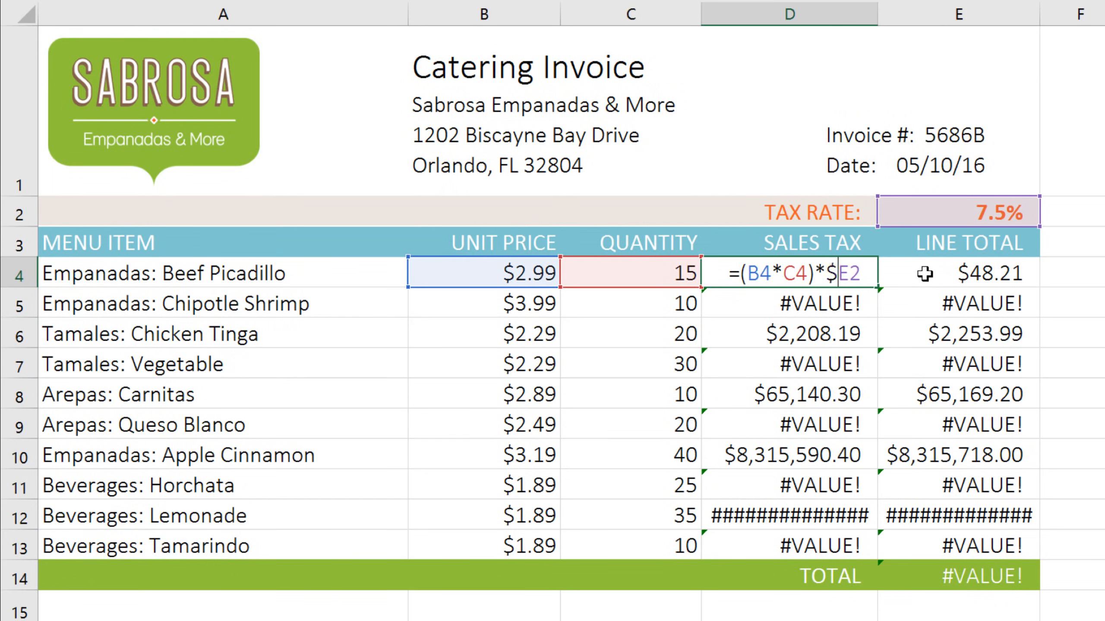
text($)
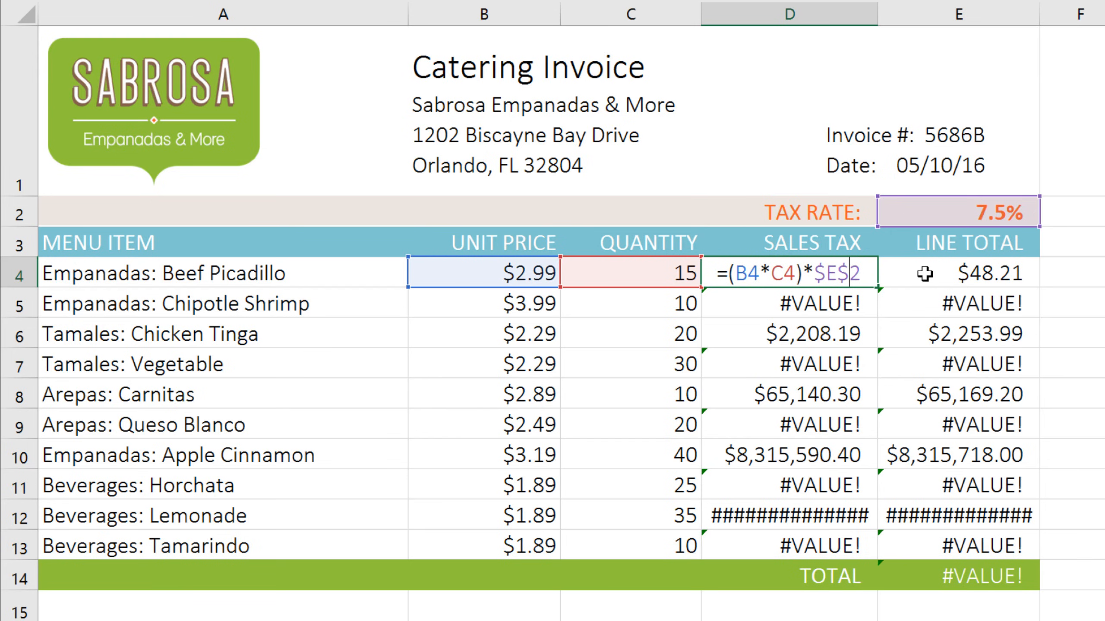
key(Return)
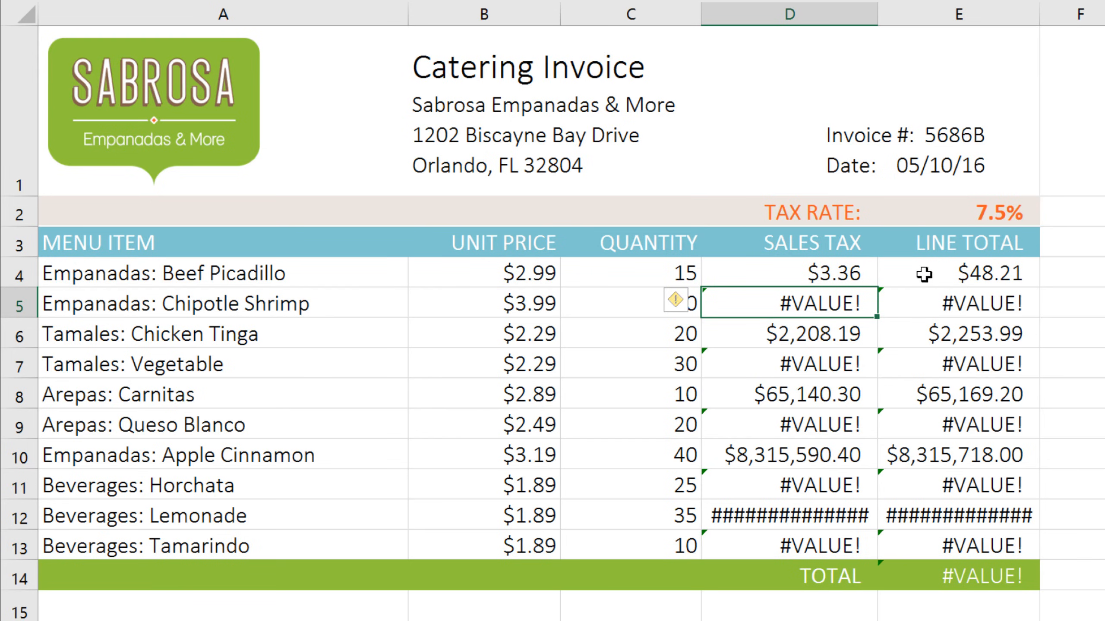
click(867, 277)
drag(880, 293, 866, 552)
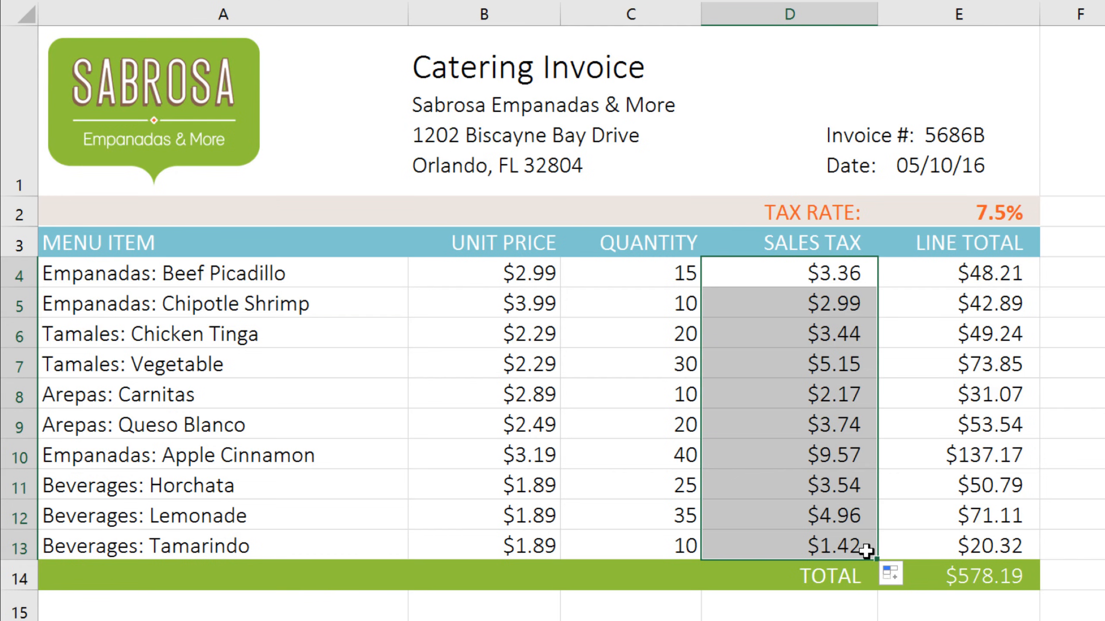
Check the tax rate reference in the refilled sales tax formulas in D5 through D7
double_click(866, 305)
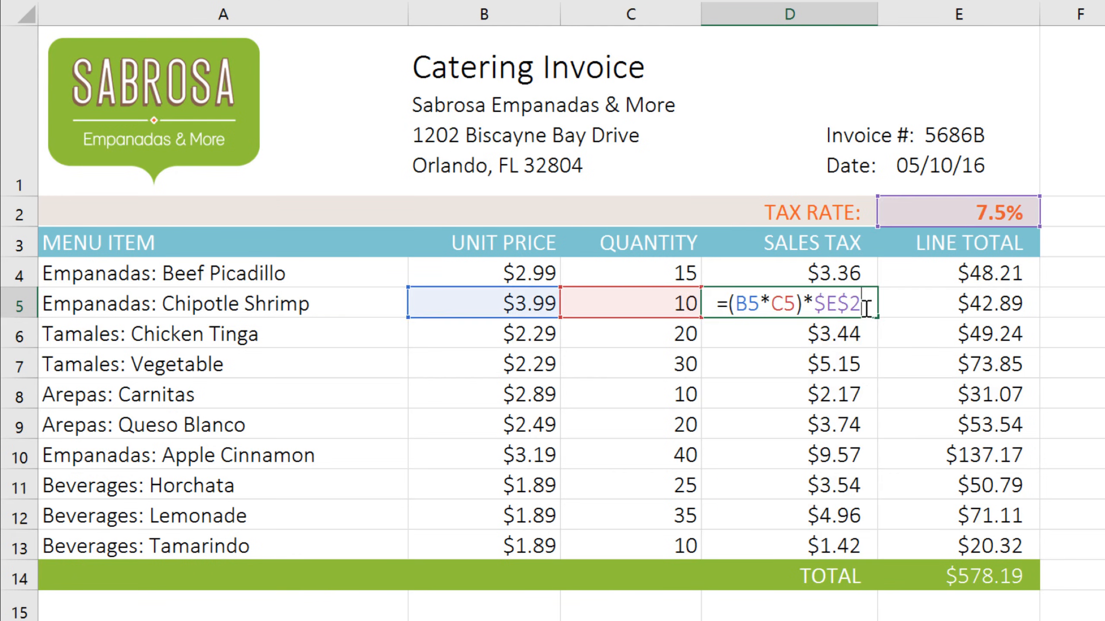
double_click(870, 335)
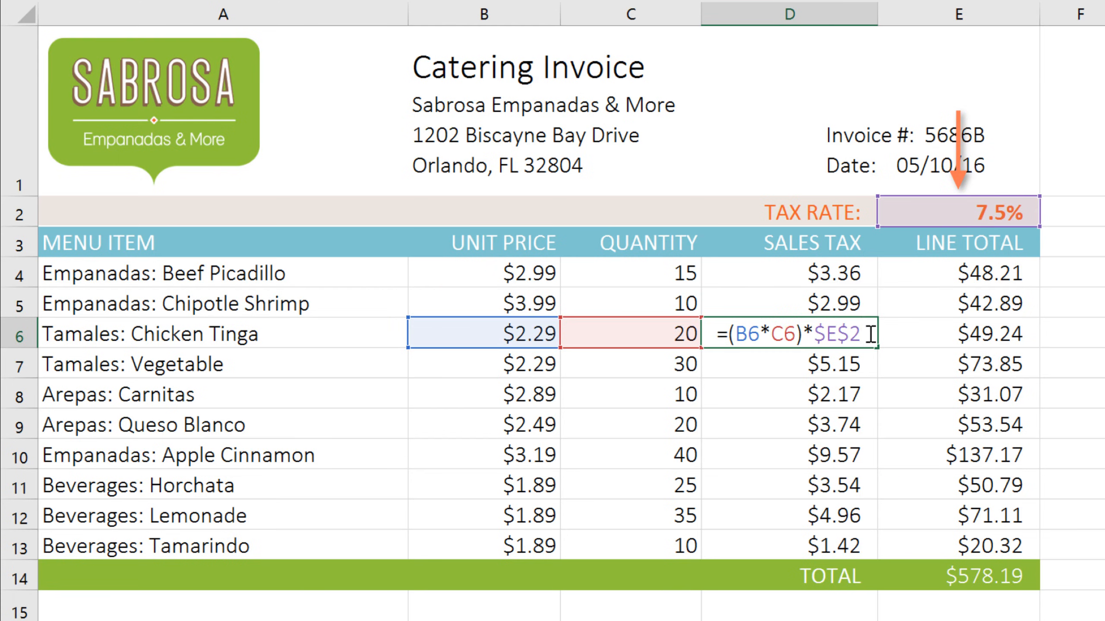
click(868, 362)
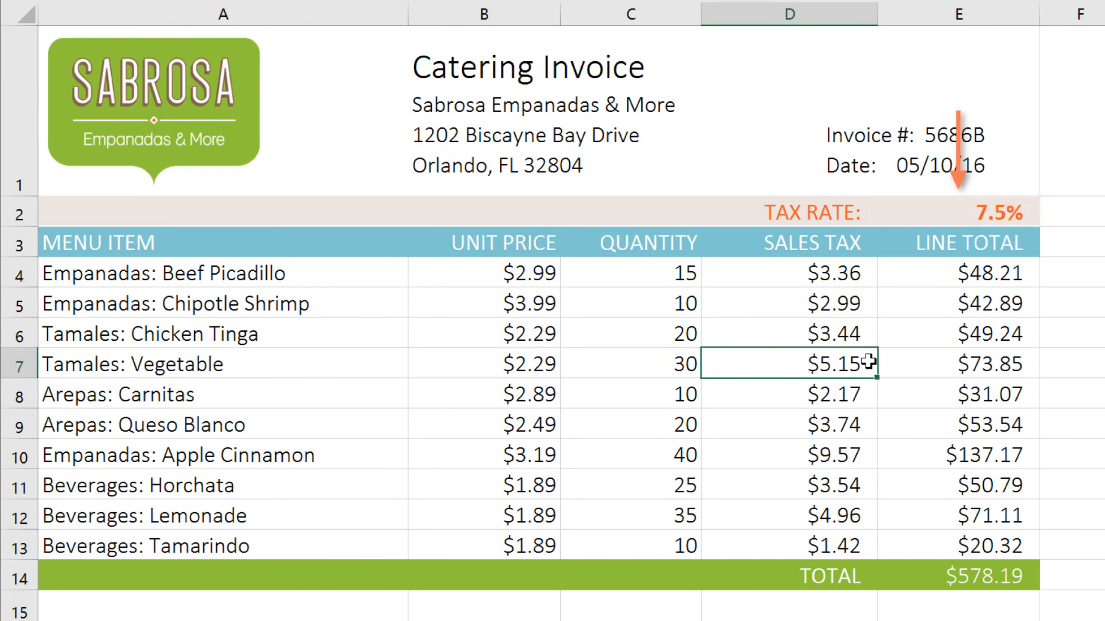
double_click(869, 362)
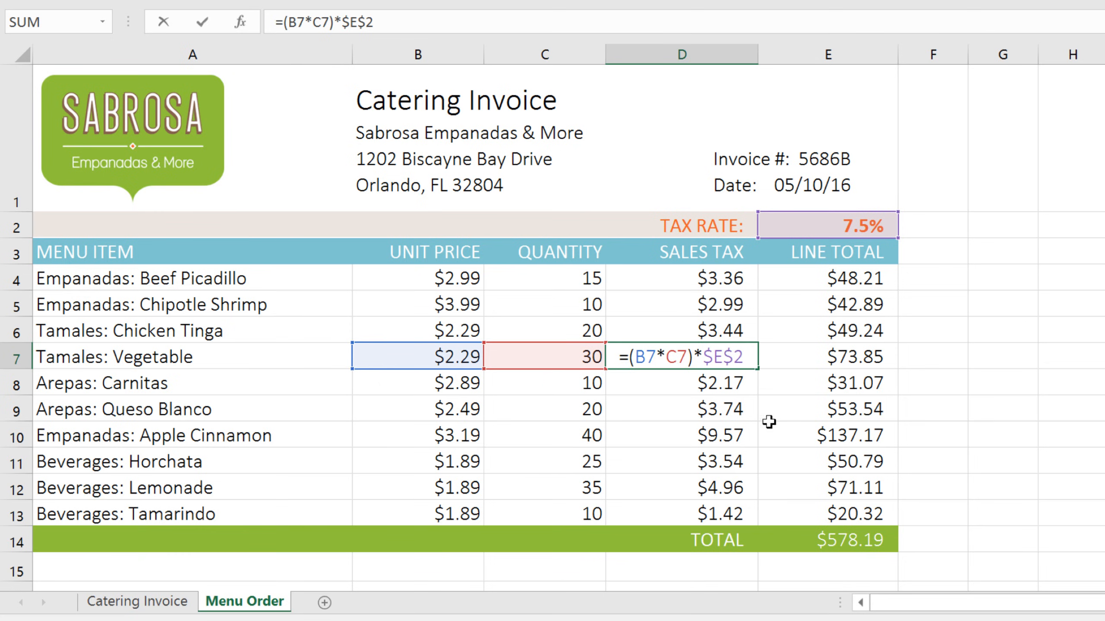
Link the Menu Order line total on the Catering Invoice sheet to the menu order's grand total with ='Menu Order'!E14
click(788, 537)
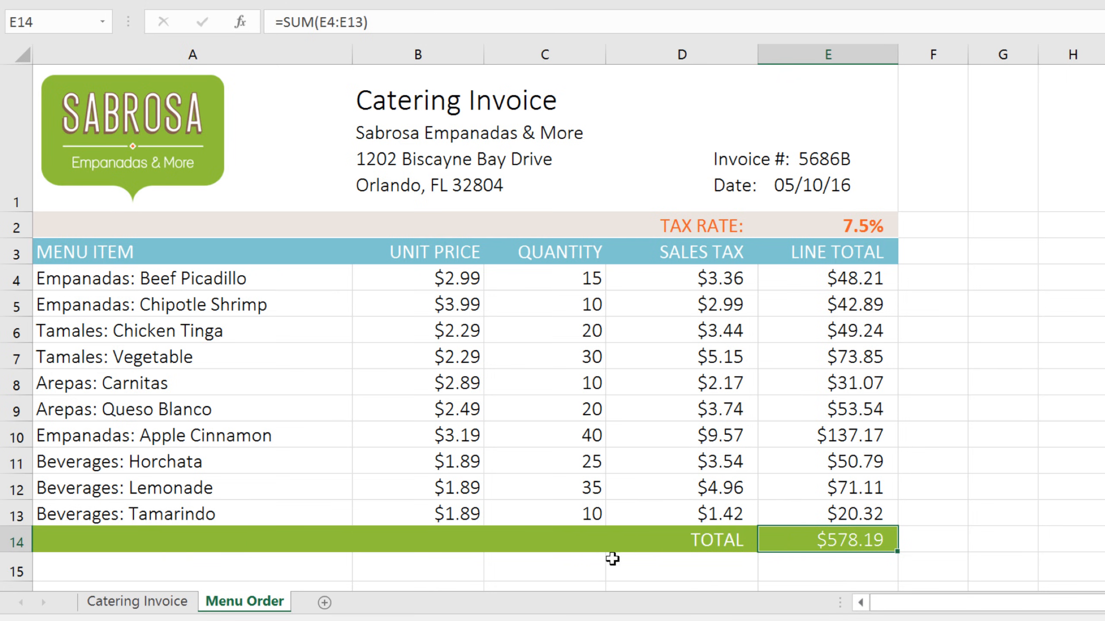
click(165, 604)
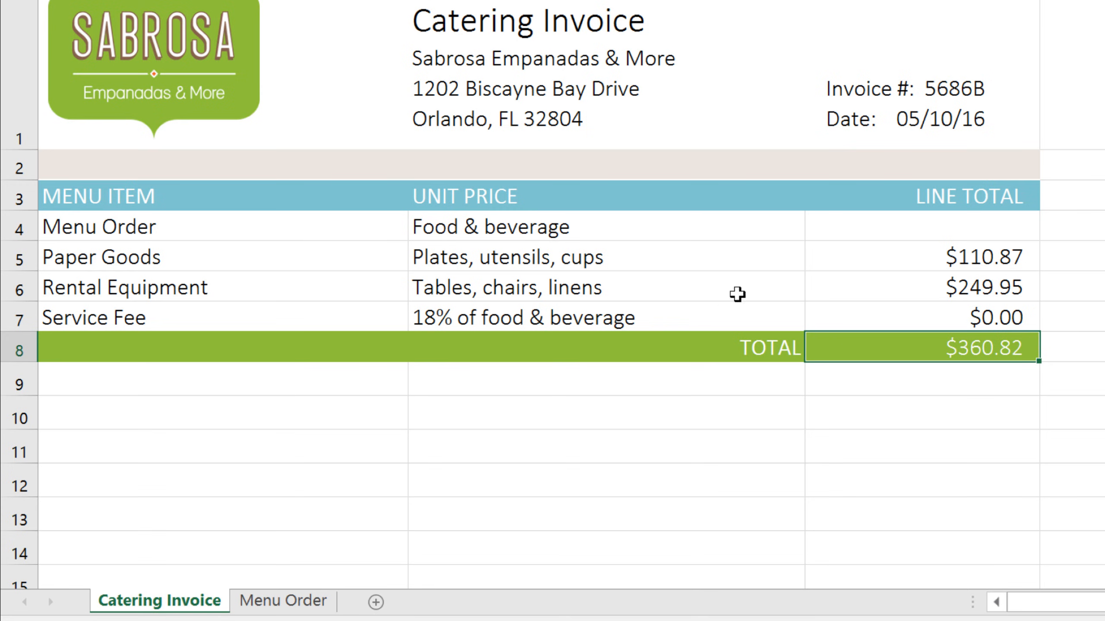
click(833, 227)
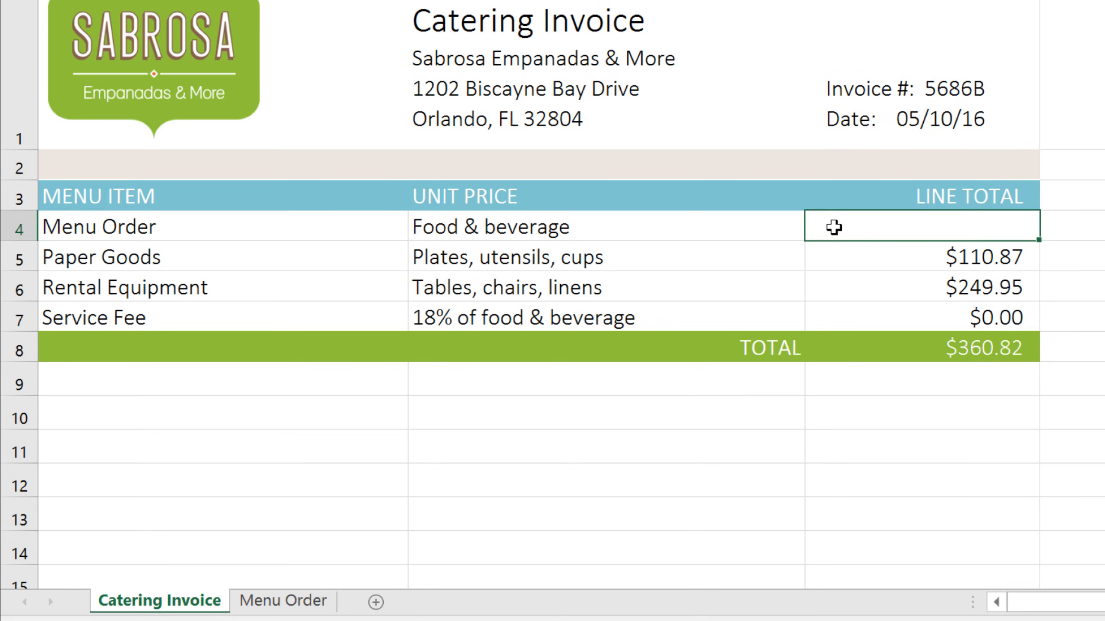
text(='Menu O)
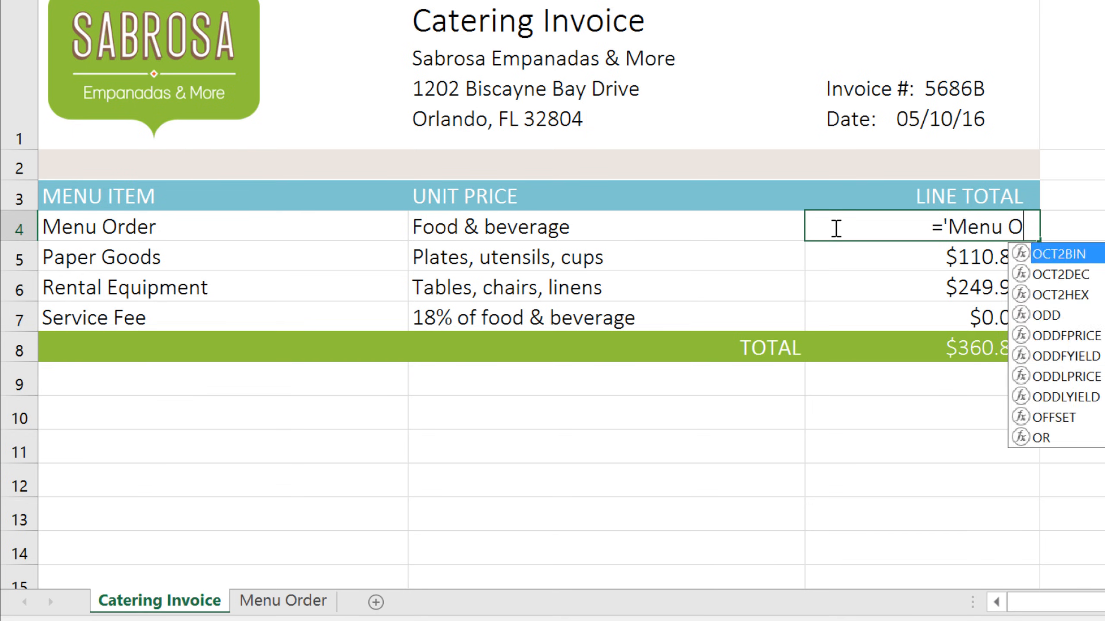
text(rder')
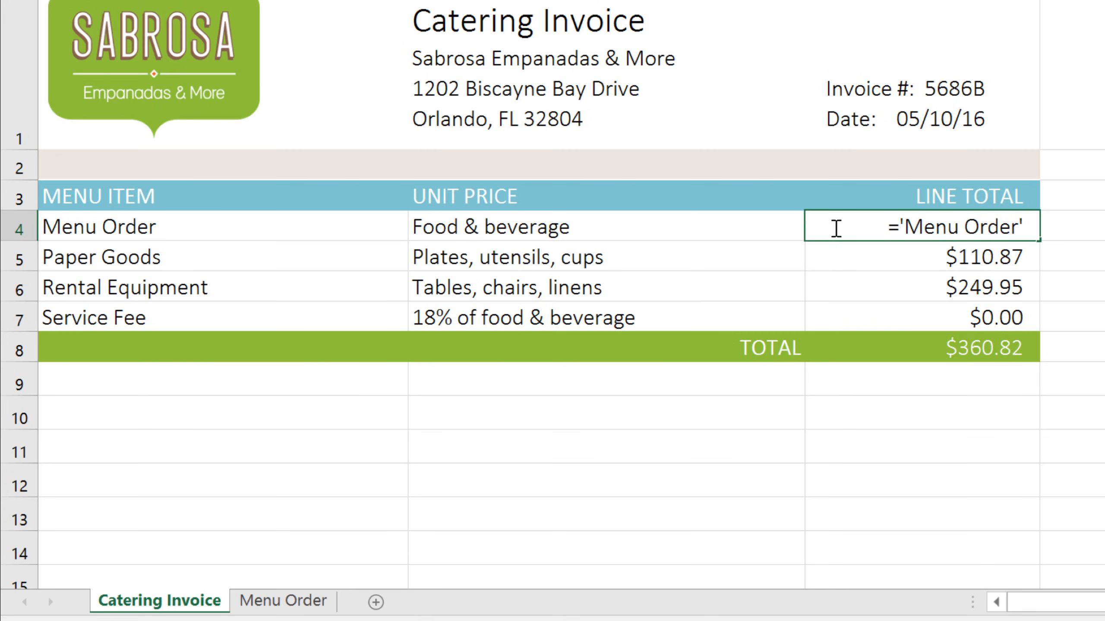
text(!)
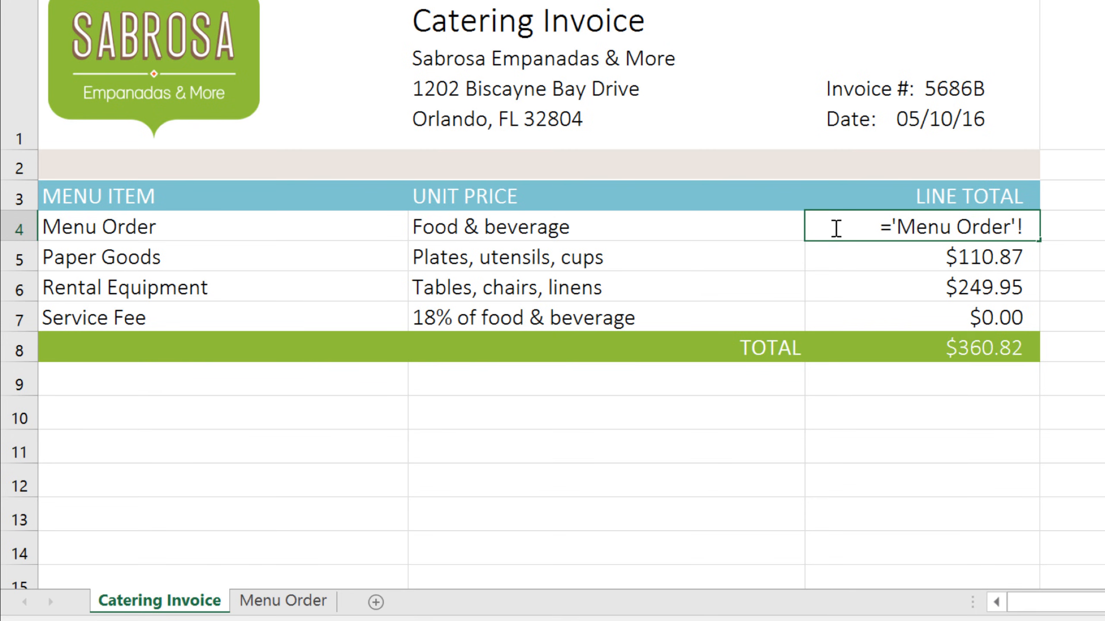
text(E14)
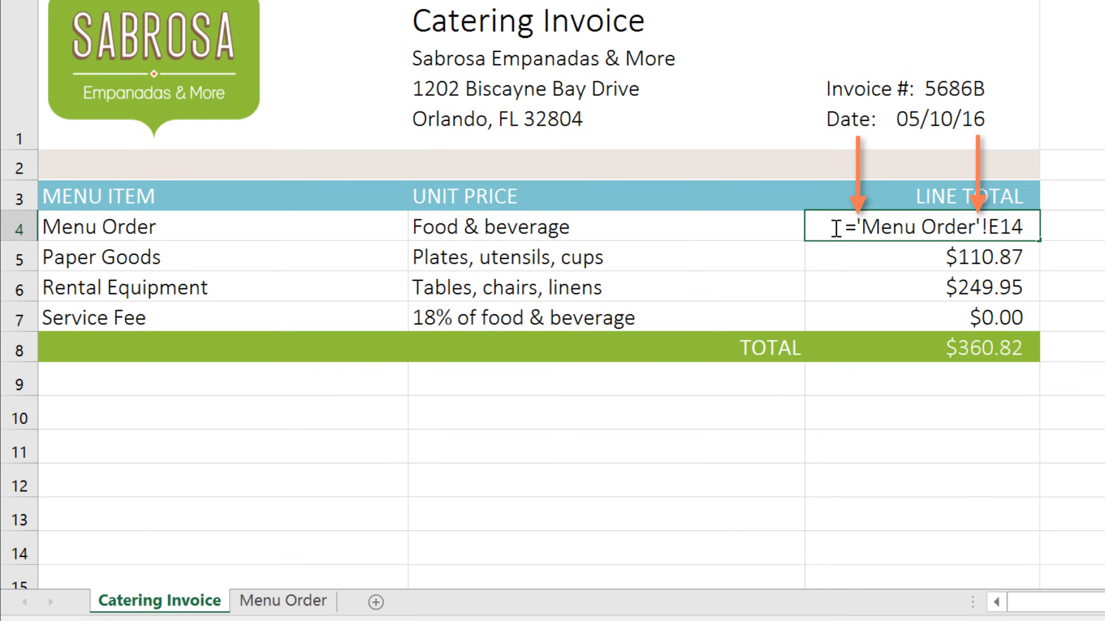
key(Return)
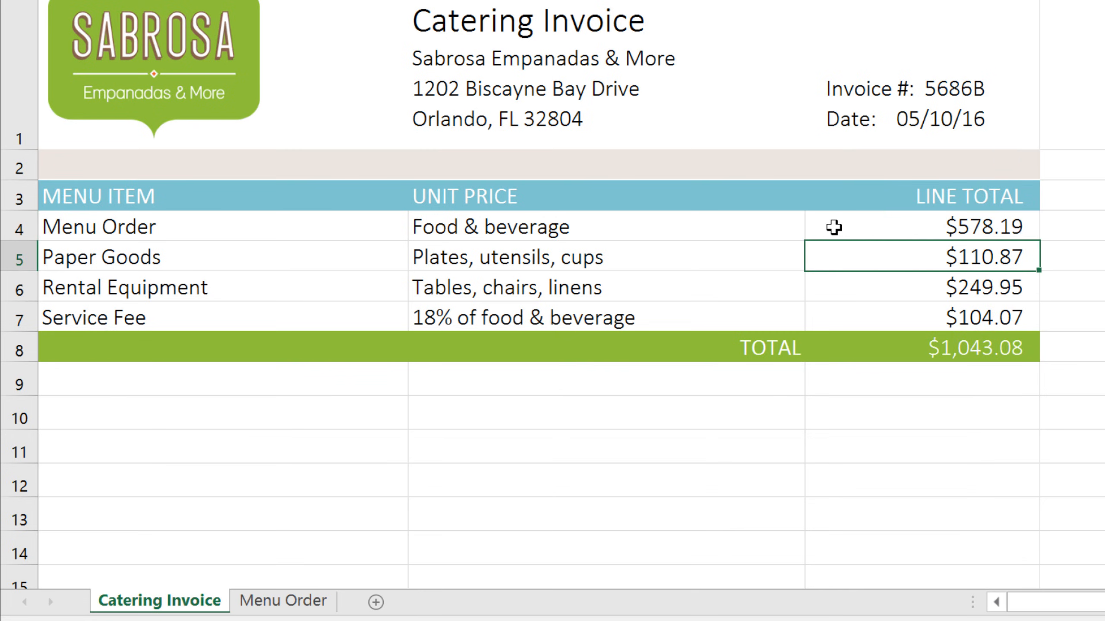